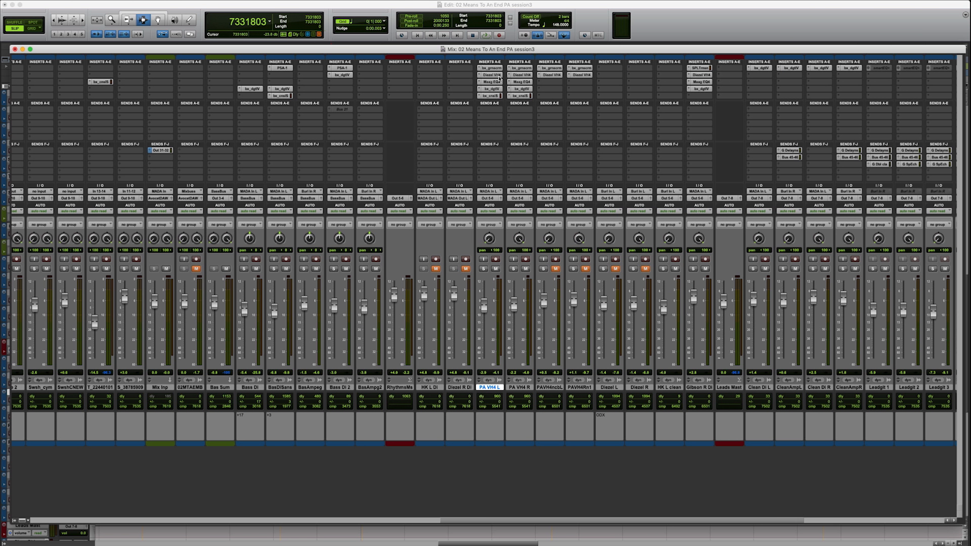
# Step: Open the Diezel VH4 insert on the PA VH4 L track, reposition its window and toggle between the FX Rack and the amp front
pyautogui.click(490, 75)
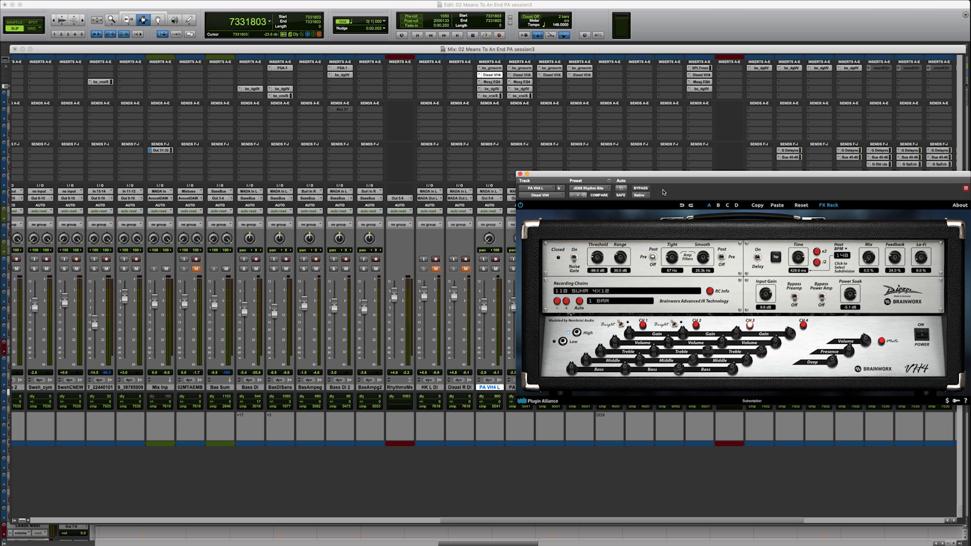
pyautogui.moveTo(675, 178); pyautogui.dragTo(578, 157)
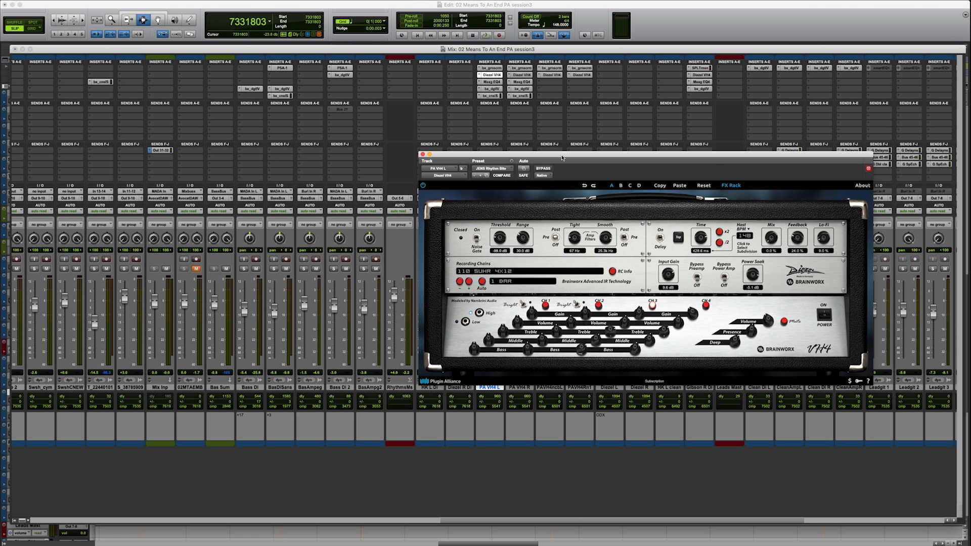
pyautogui.moveTo(562, 158); pyautogui.dragTo(652, 169)
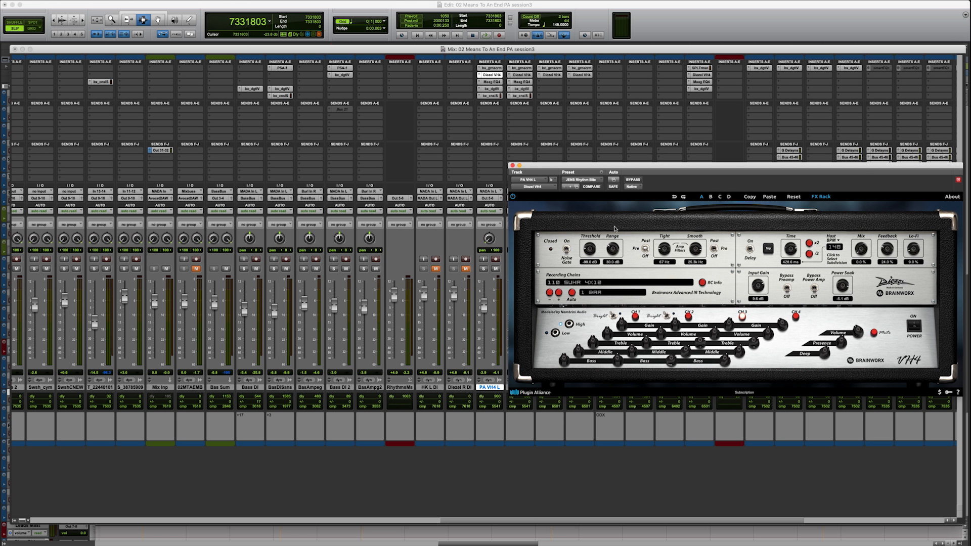
pyautogui.click(828, 197)
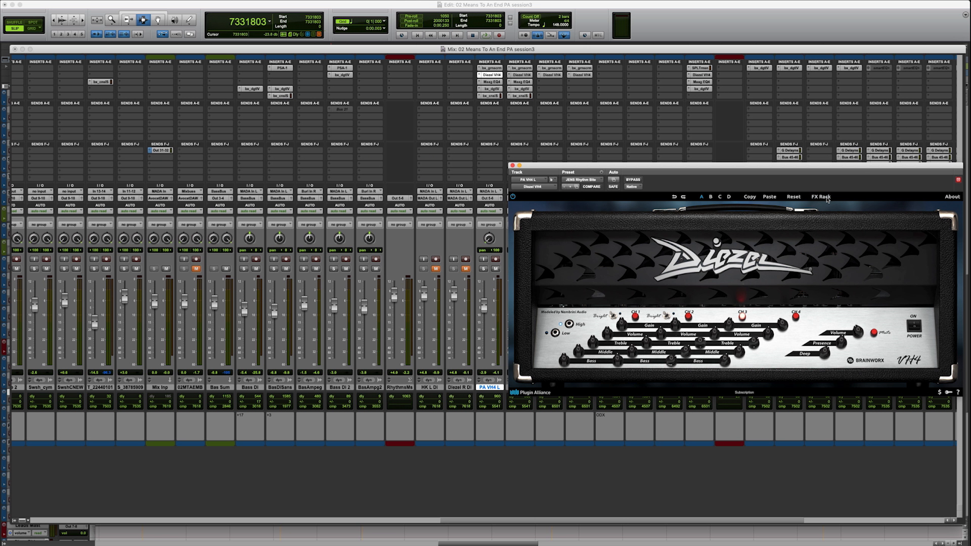
pyautogui.click(828, 197)
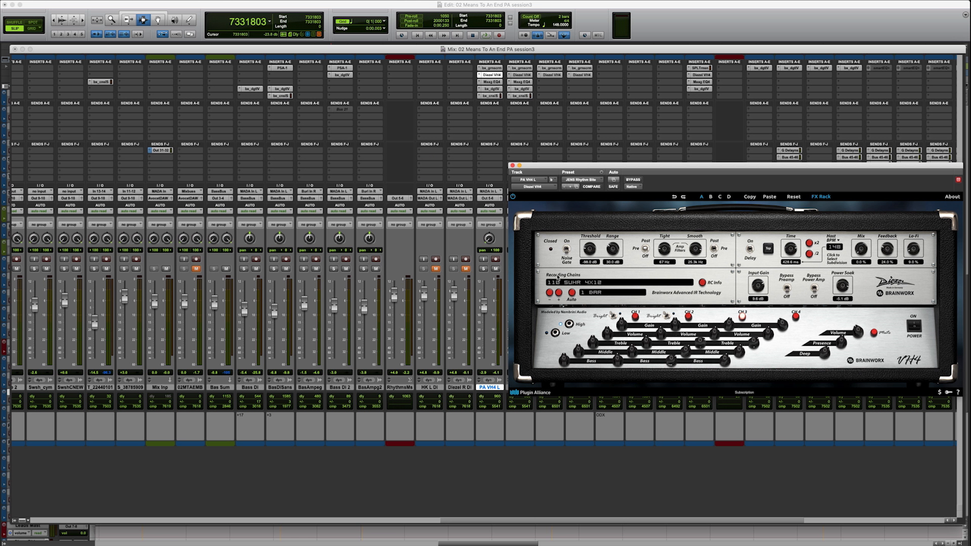
# Step: Browse the Diezel VH4's recording chains, from the Diezel cabinets through to the Suhr cabinets
pyautogui.click(579, 284)
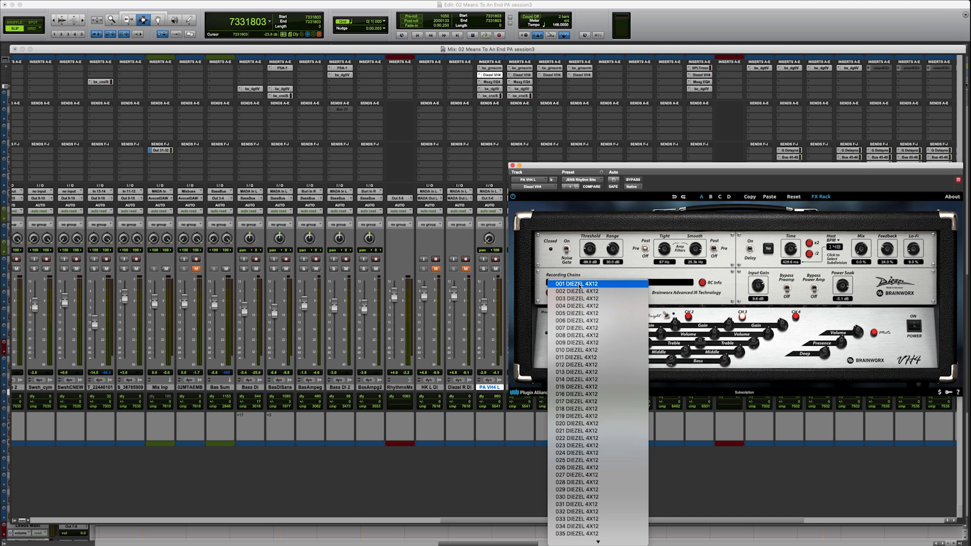
pyautogui.scroll(10, 586, 306)
pyautogui.scroll(-10, 589, 312)
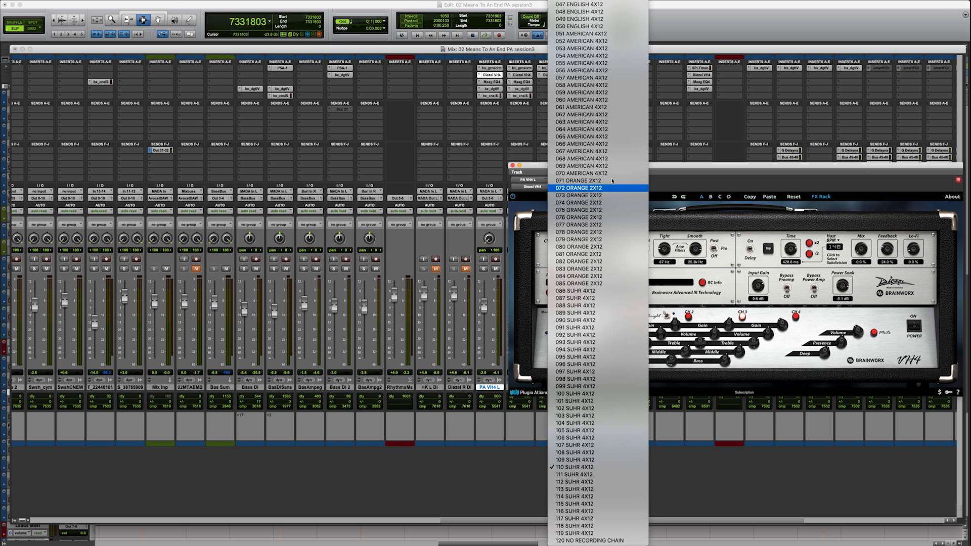
pyautogui.scroll(7, 591, 197)
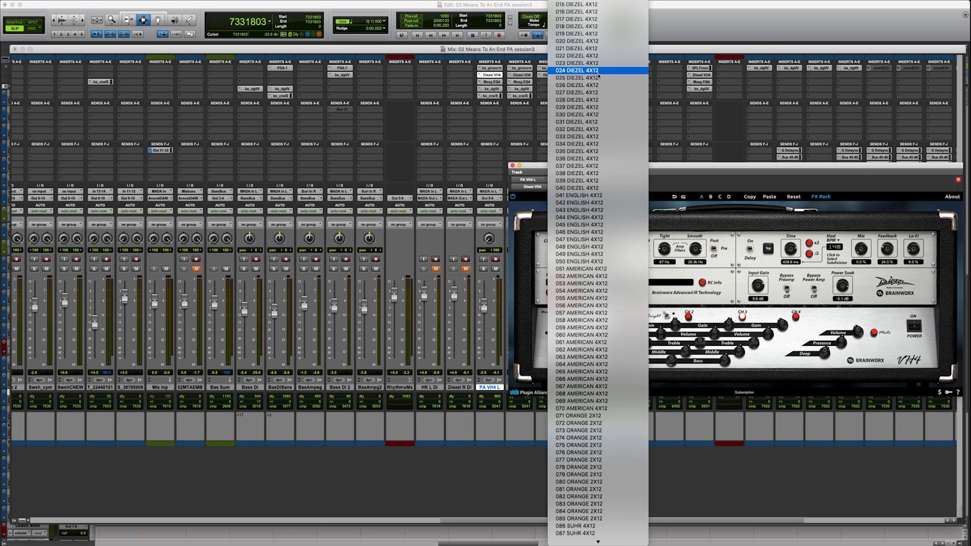
pyautogui.scroll(-3, 607, 238)
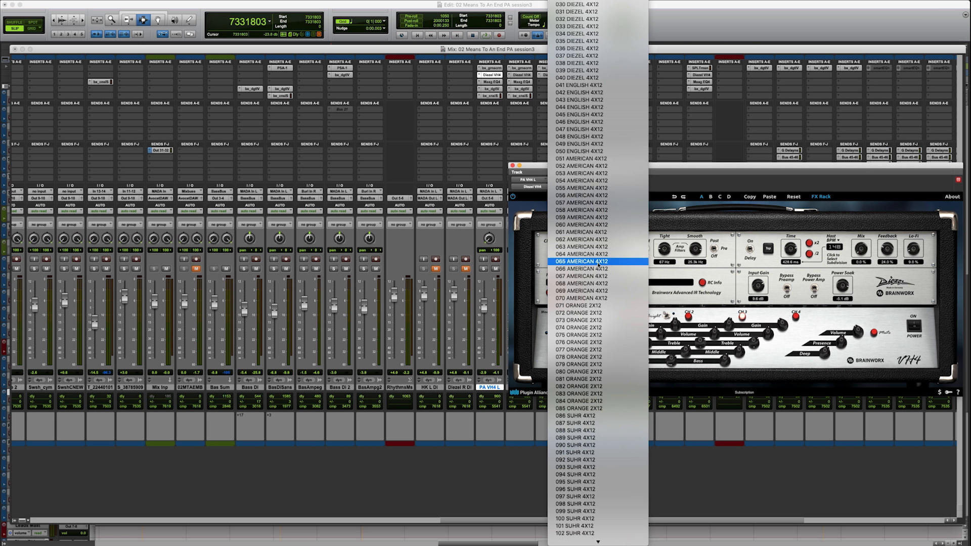
pyautogui.scroll(-4, 628, 394)
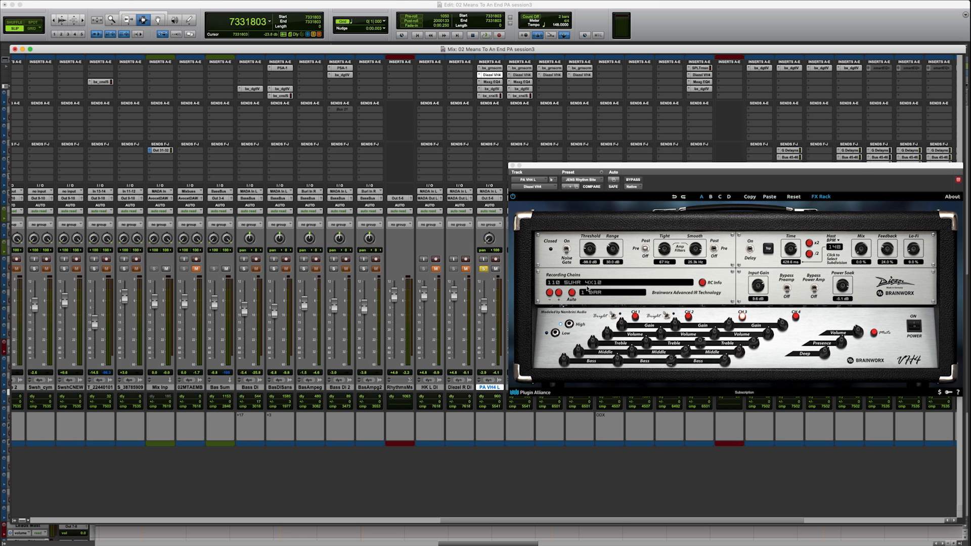
# Step: Play the session and audition different Diezel 4X12 recording chains on the PA VH4 L amp, including 001, 007 and 018
pyautogui.press('space')
pyautogui.click(573, 285)
pyautogui.click(574, 285)
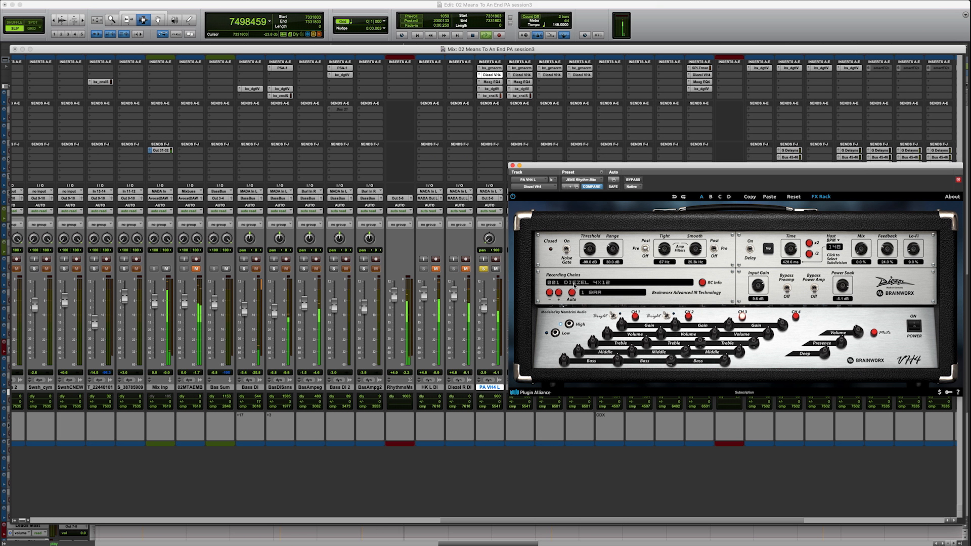
pyautogui.click(574, 286)
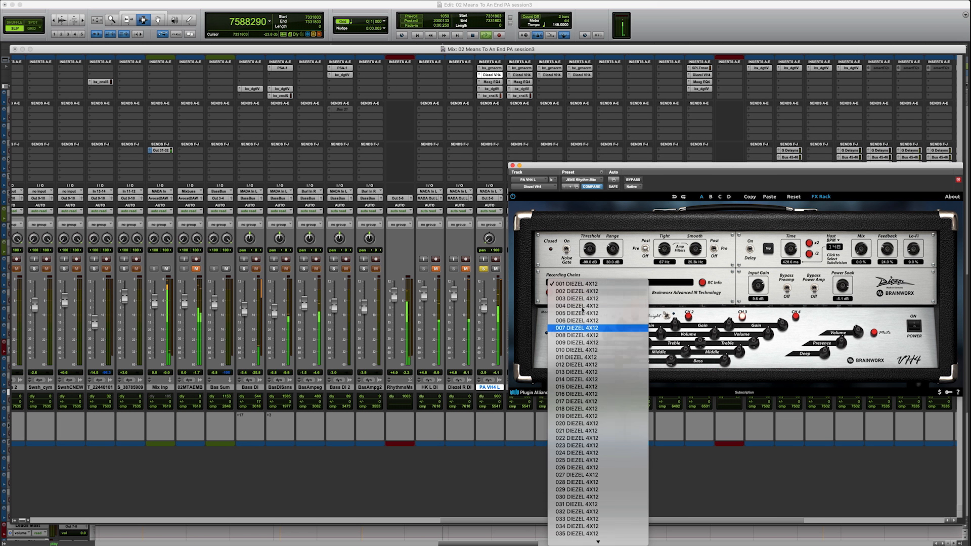
pyautogui.click(577, 328)
pyautogui.click(574, 285)
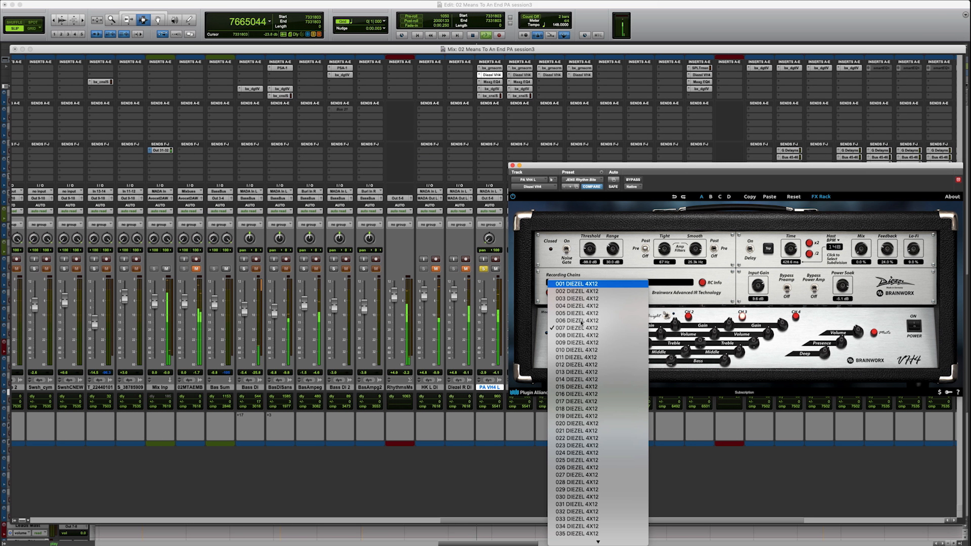
pyautogui.click(588, 409)
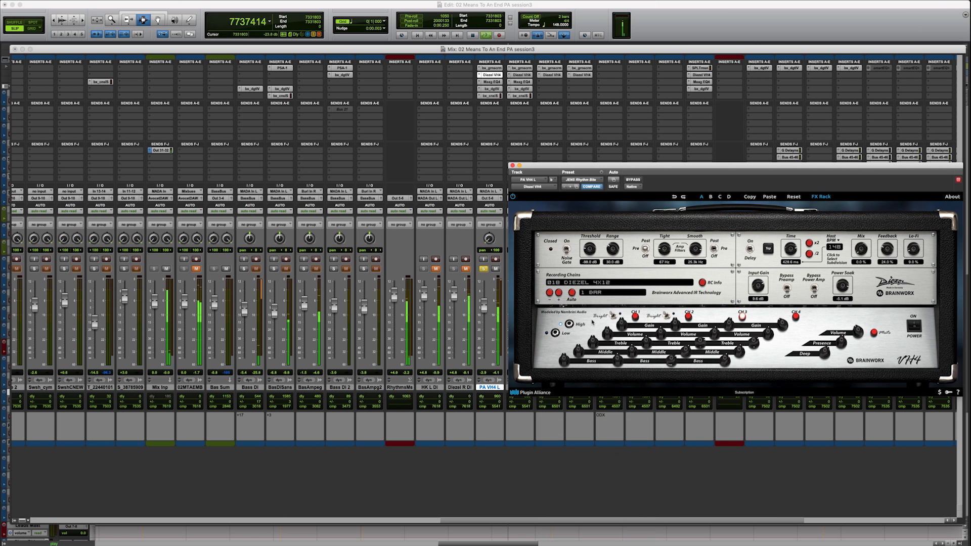
pyautogui.click(602, 285)
pyautogui.click(610, 445)
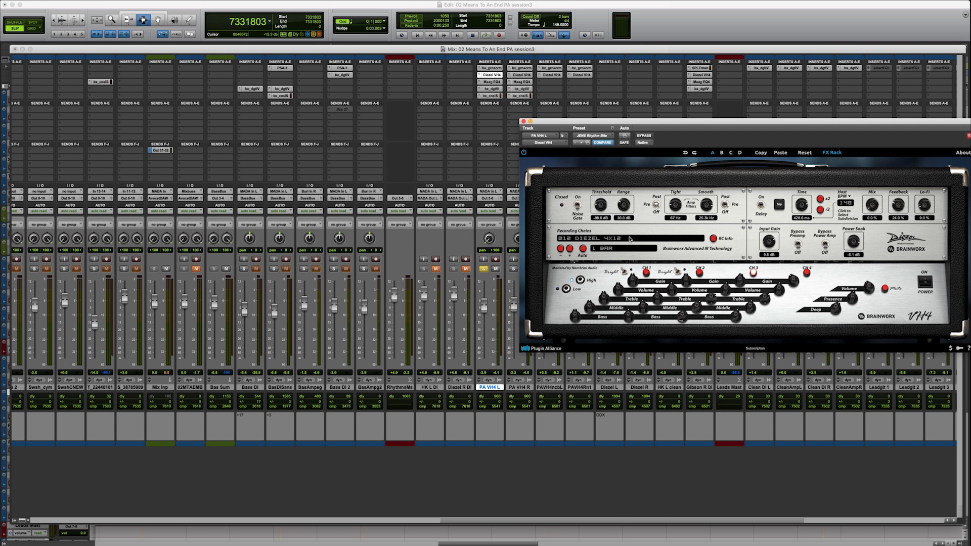
# Step: Set the recording chain to 120 NO RECORDING CHAIN and play the guitar without a cabinet simulation
pyautogui.click(630, 238)
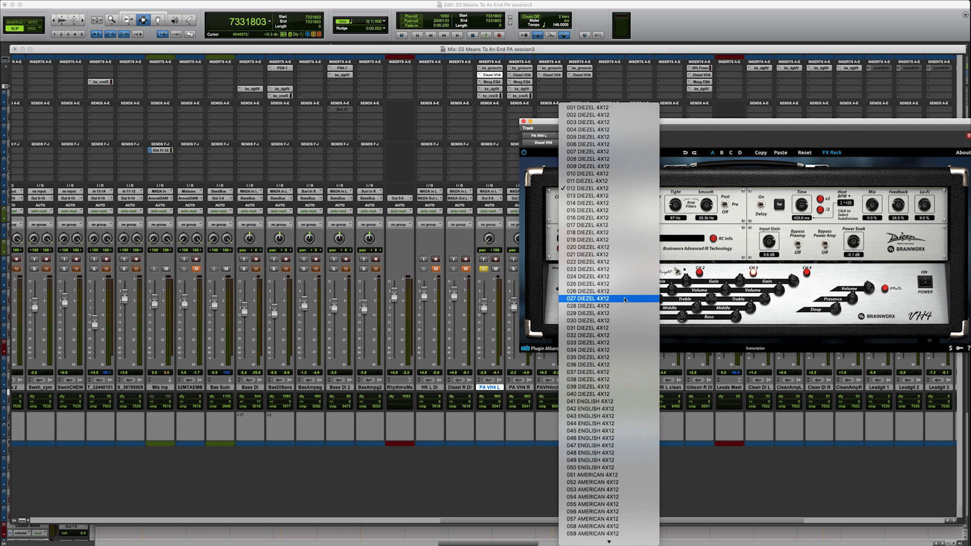
pyautogui.scroll(-10, 625, 299)
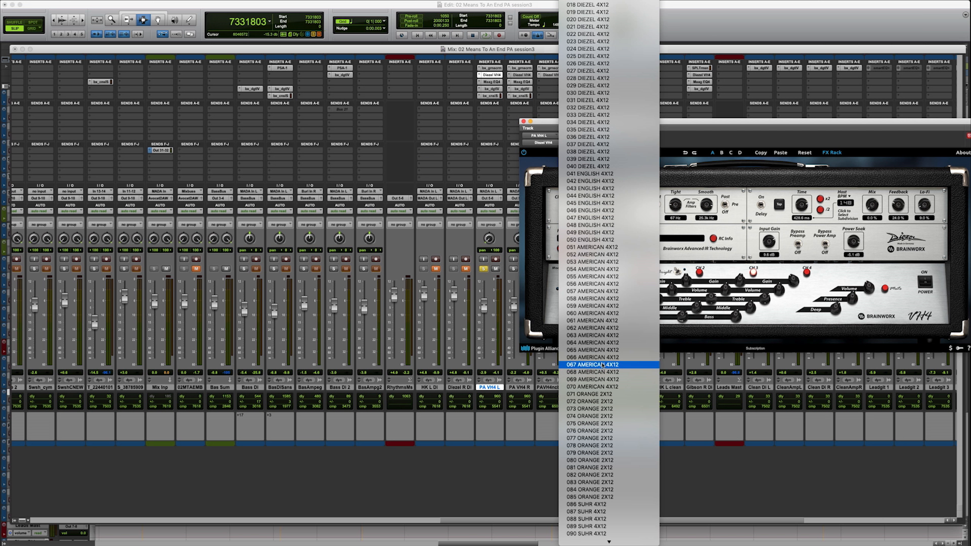
pyautogui.scroll(-8, 603, 365)
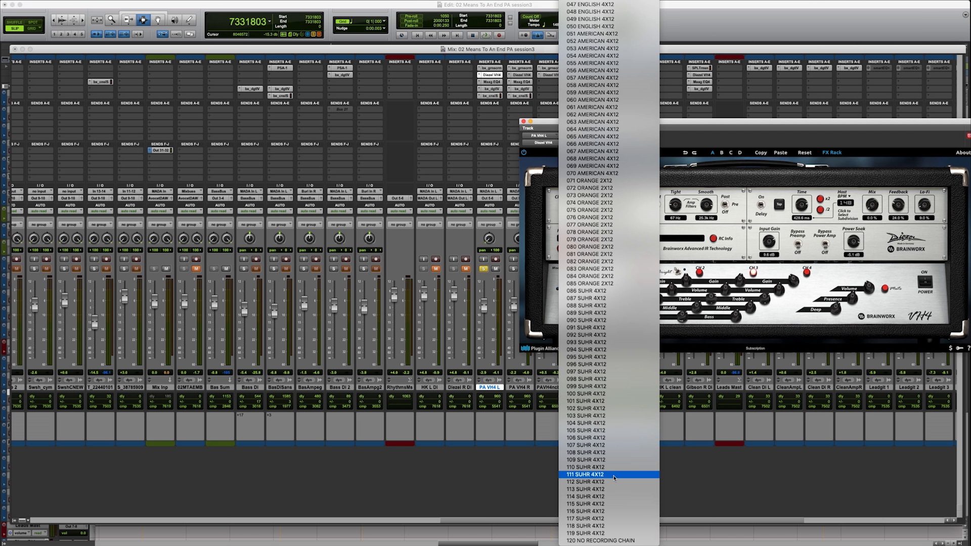
pyautogui.click(615, 541)
pyautogui.moveTo(768, 123); pyautogui.dragTo(761, 124)
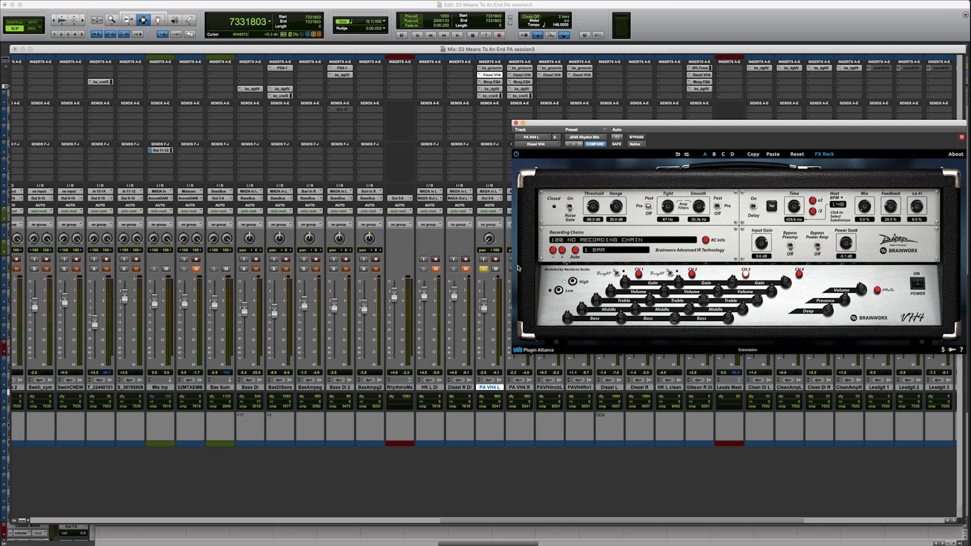
pyautogui.press('space')
pyautogui.press('space')
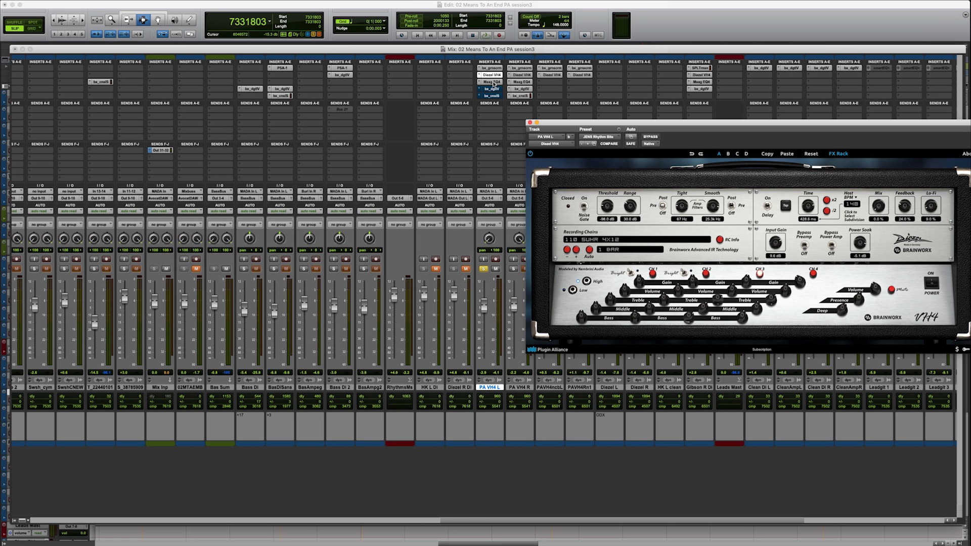
# Step: Open the Maag EQ4 insert on PA VH4 L, compare its bypassed and active sound during playback, and check the Air Band frequency
pyautogui.click(492, 82)
pyautogui.moveTo(648, 124); pyautogui.dragTo(655, 178)
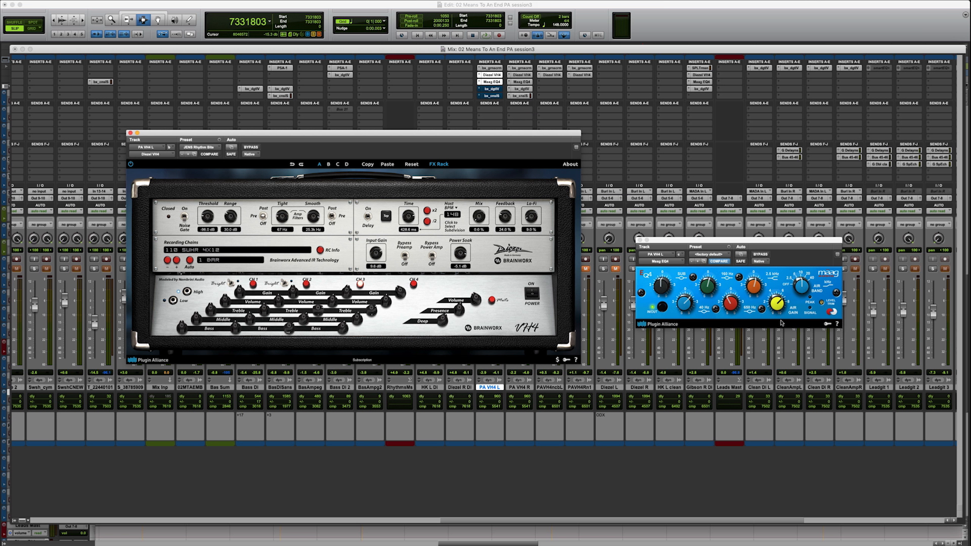
pyautogui.click(766, 255)
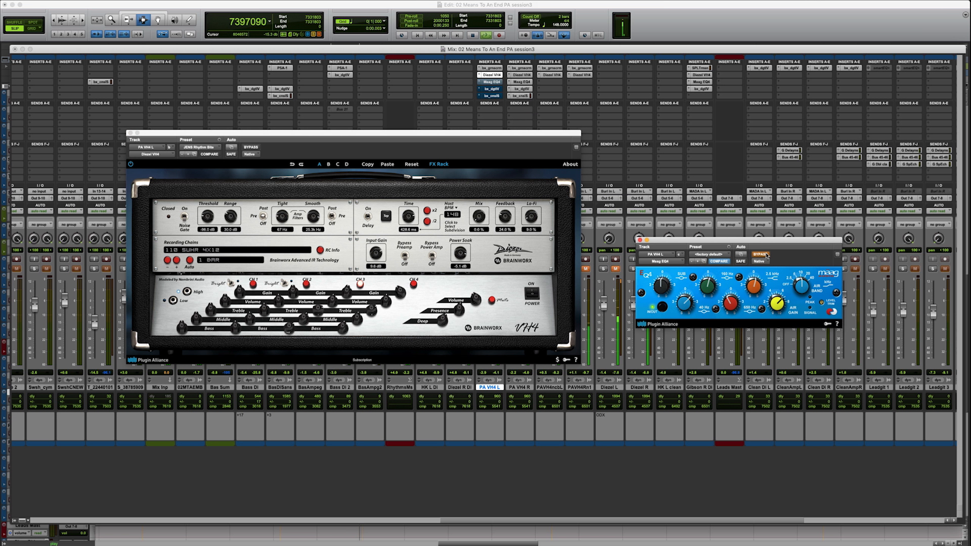
pyautogui.click(766, 256)
pyautogui.press('space')
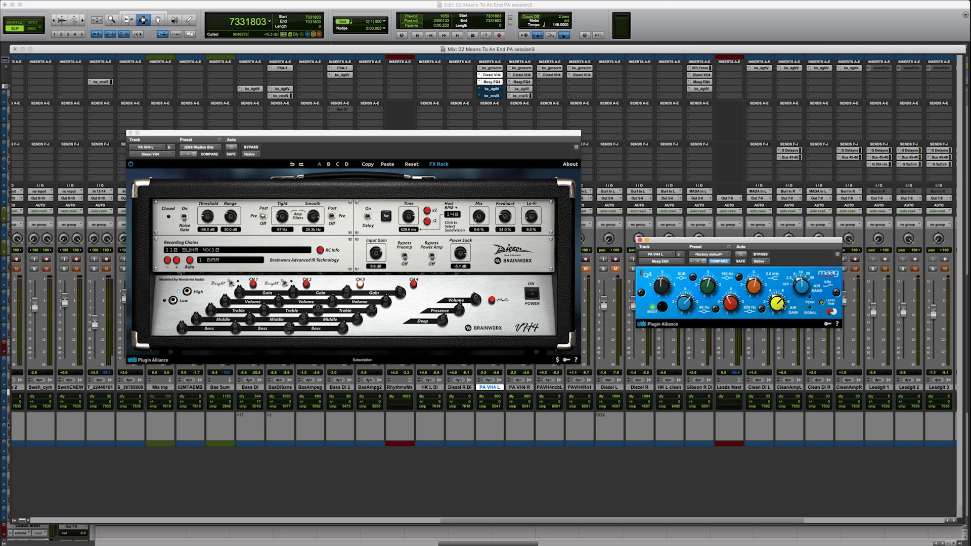
pyautogui.click(812, 278)
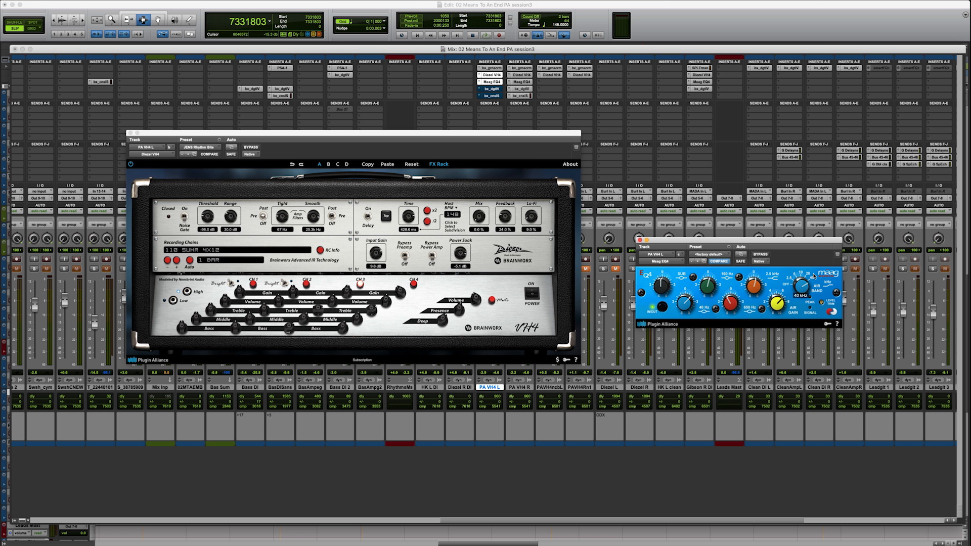
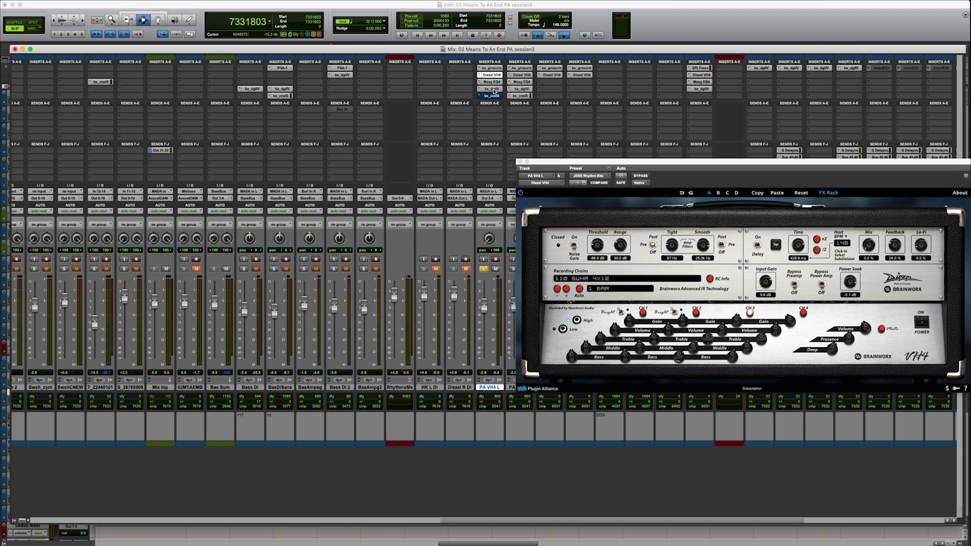
# Step: Open the bx_digital V3 mix and bx_console inserts on the PA VH4 L track and reposition their windows for inspection
pyautogui.click(493, 89)
pyautogui.moveTo(128, 7); pyautogui.dragTo(381, 122)
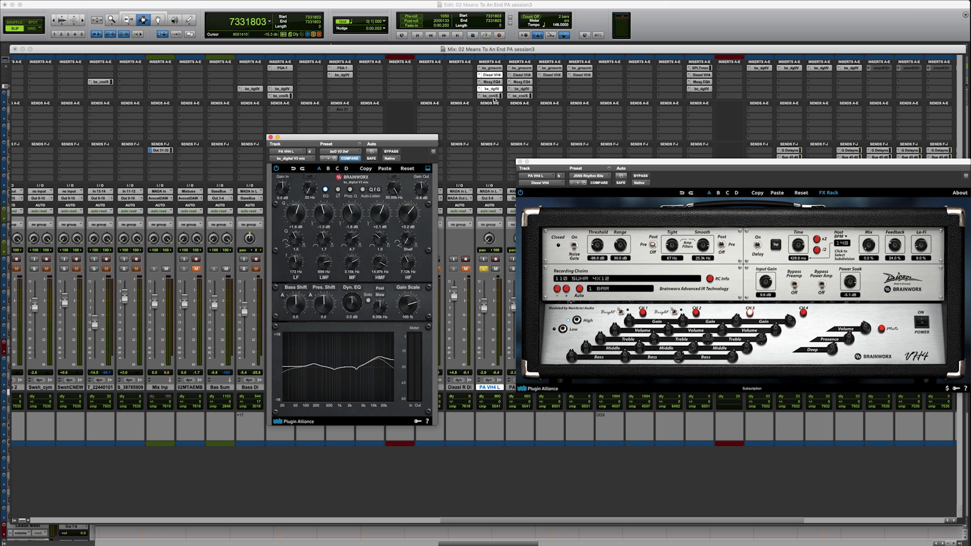
pyautogui.click(493, 96)
pyautogui.moveTo(636, 179); pyautogui.dragTo(447, 130)
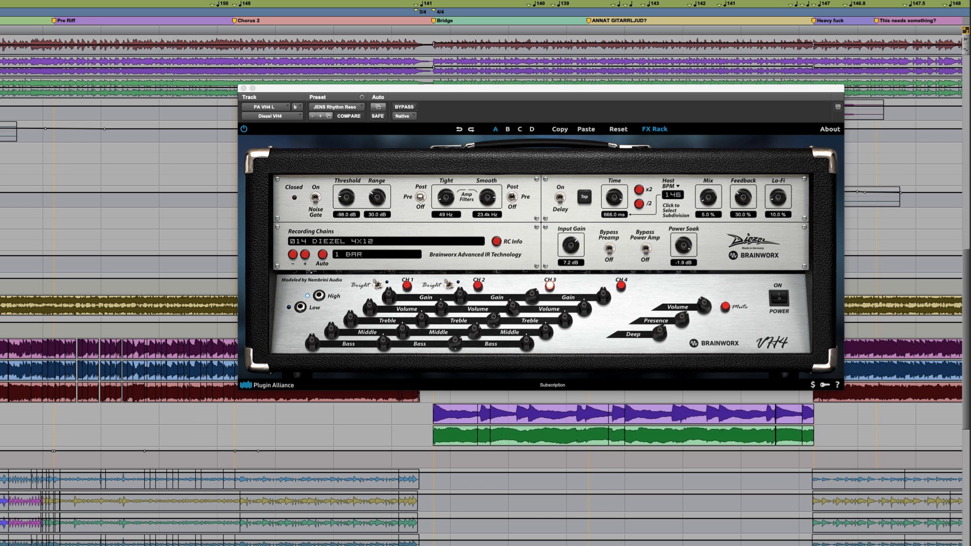
# Step: Set the playback position in the timeline and audition successive Diezel VH4 presets, including Rhythm Angry, RhythmFaceplant and Rhythm Cool, while the song plays
pyautogui.moveTo(1, 526); pyautogui.dragTo(433, 533)
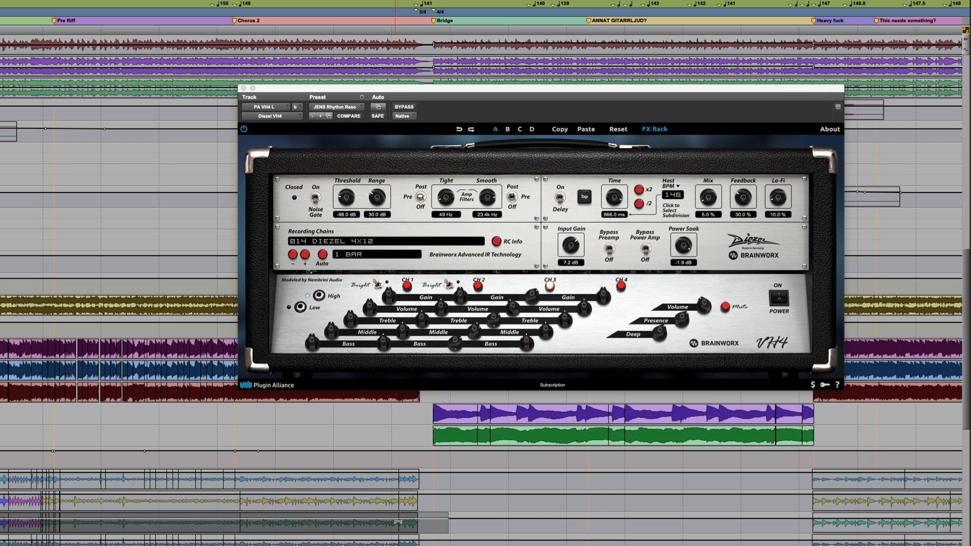
pyautogui.click(304, 524)
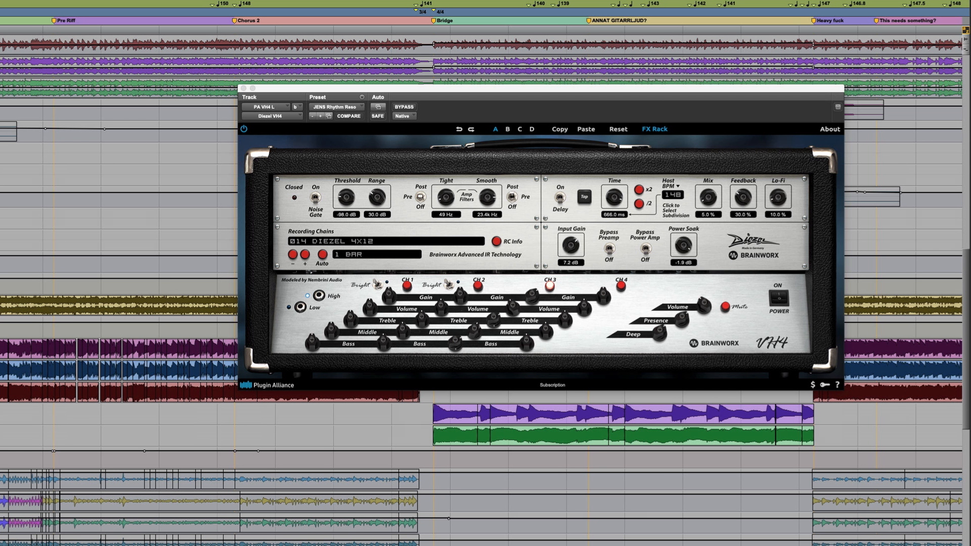
pyautogui.click(322, 118)
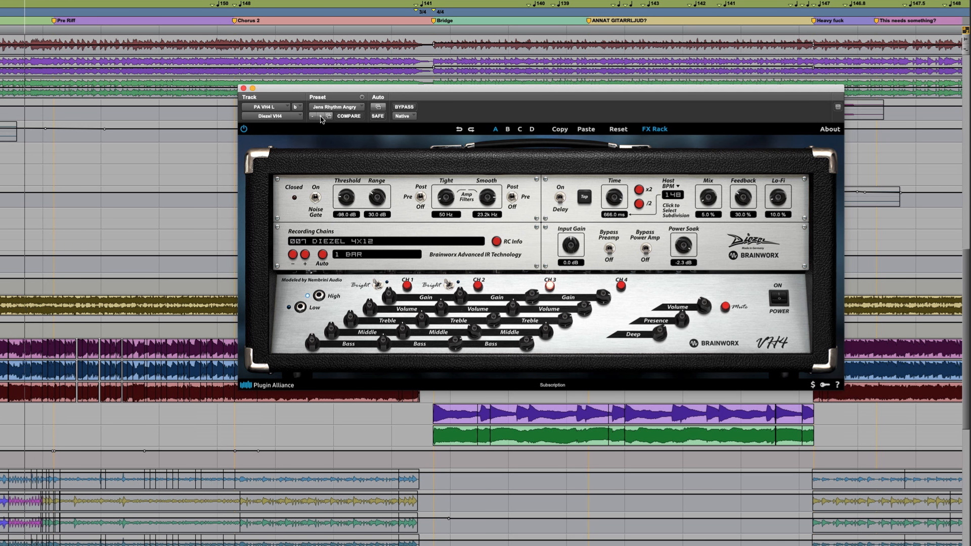
pyautogui.click(312, 117)
pyautogui.click(311, 117)
pyautogui.click(312, 116)
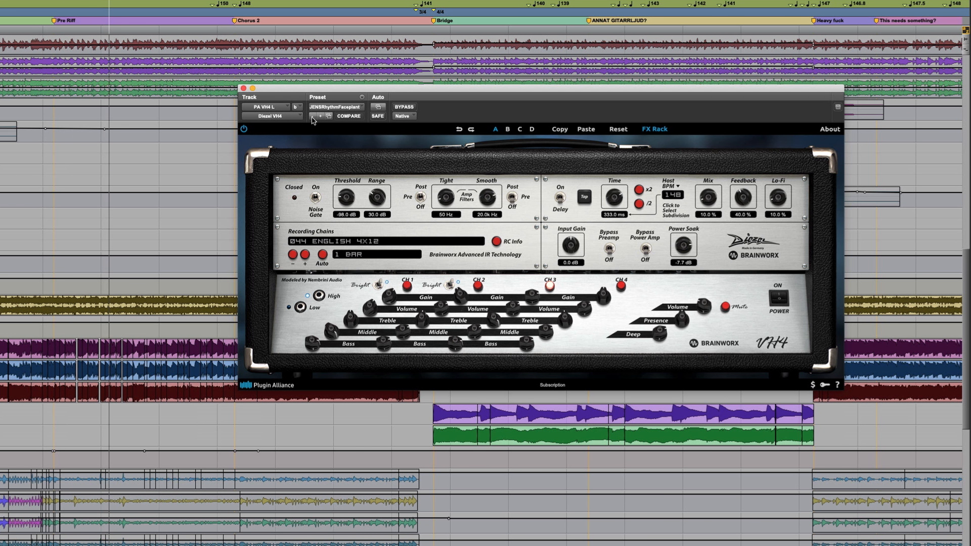
pyautogui.click(312, 117)
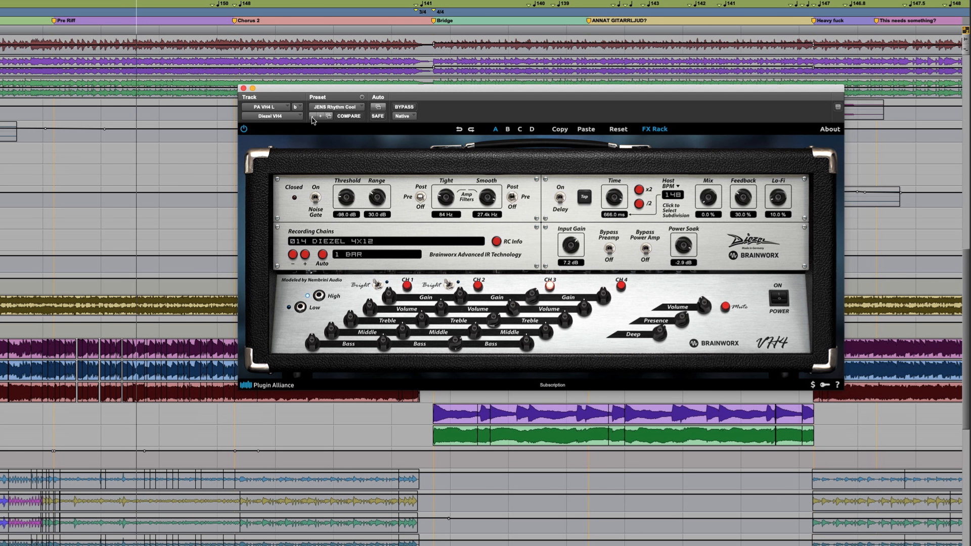
pyautogui.click(312, 116)
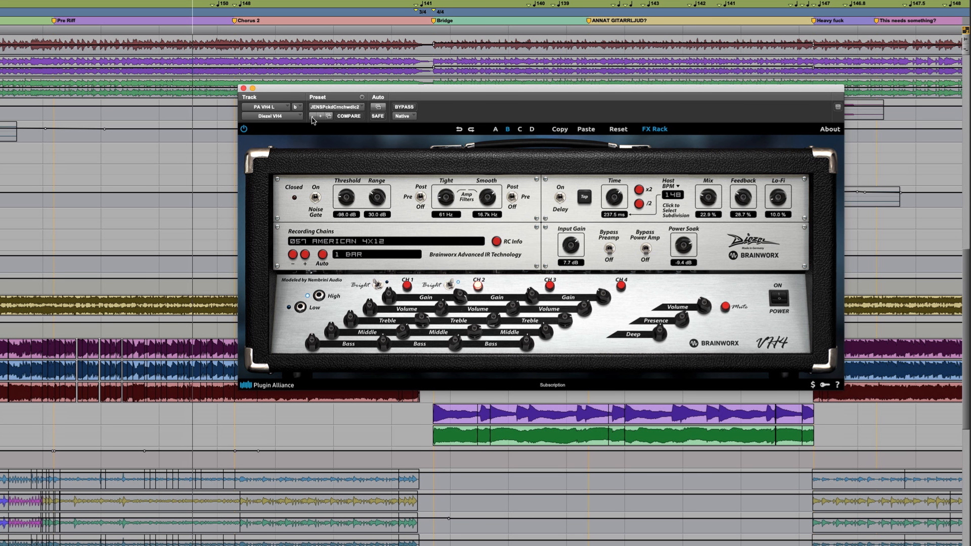